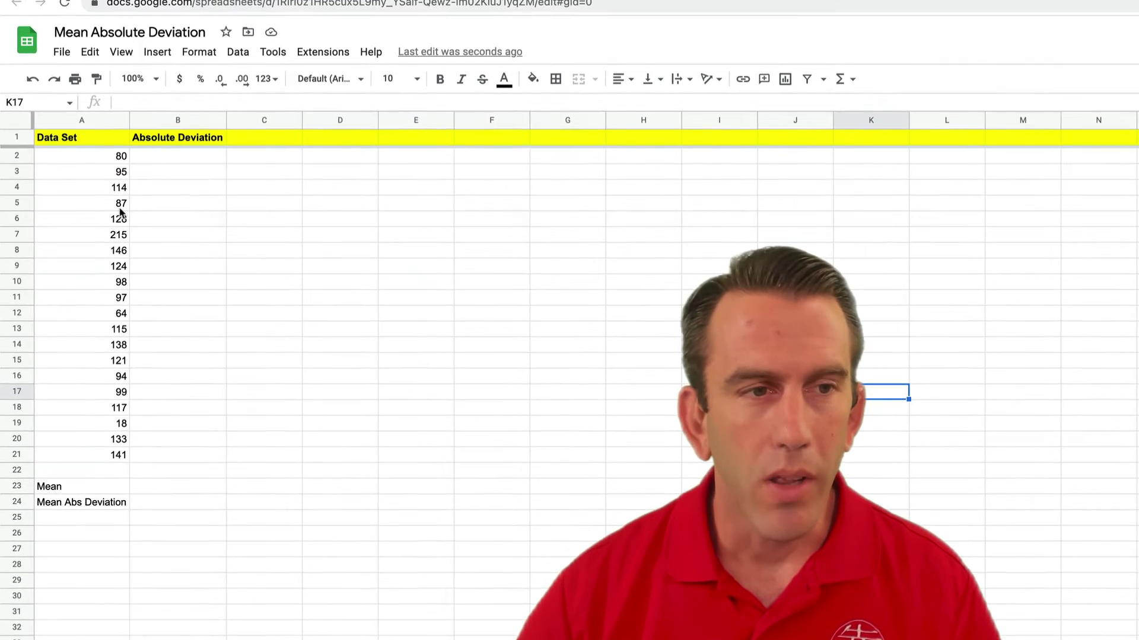
# - Bold the Mean label in A23
pyautogui.moveTo(114, 162); pyautogui.dragTo(121, 485)
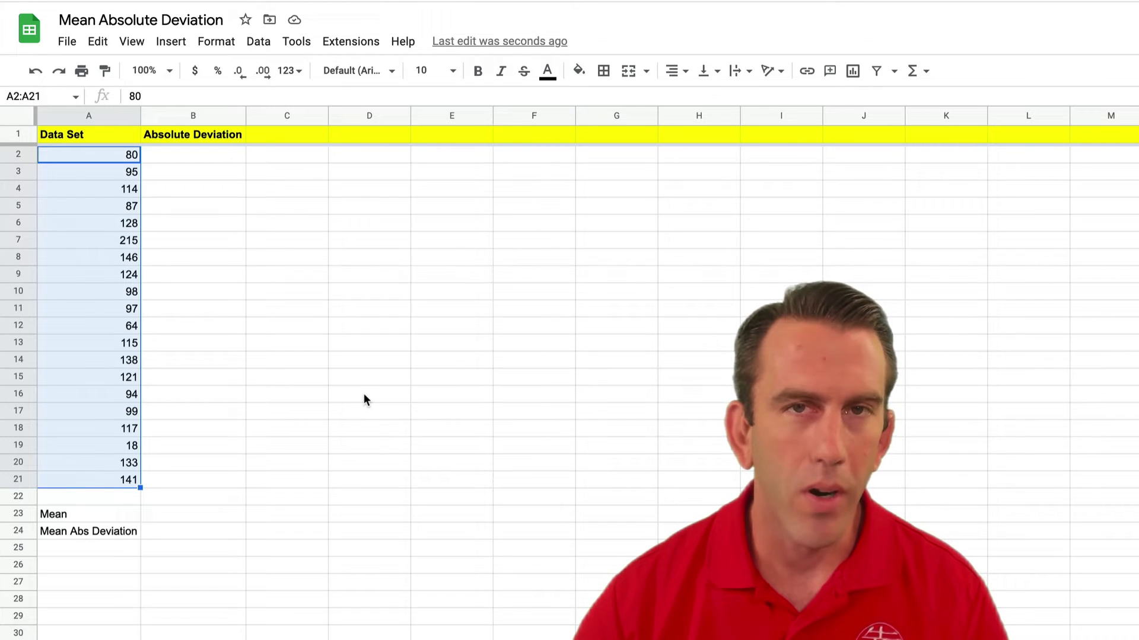
pyautogui.click(568, 382)
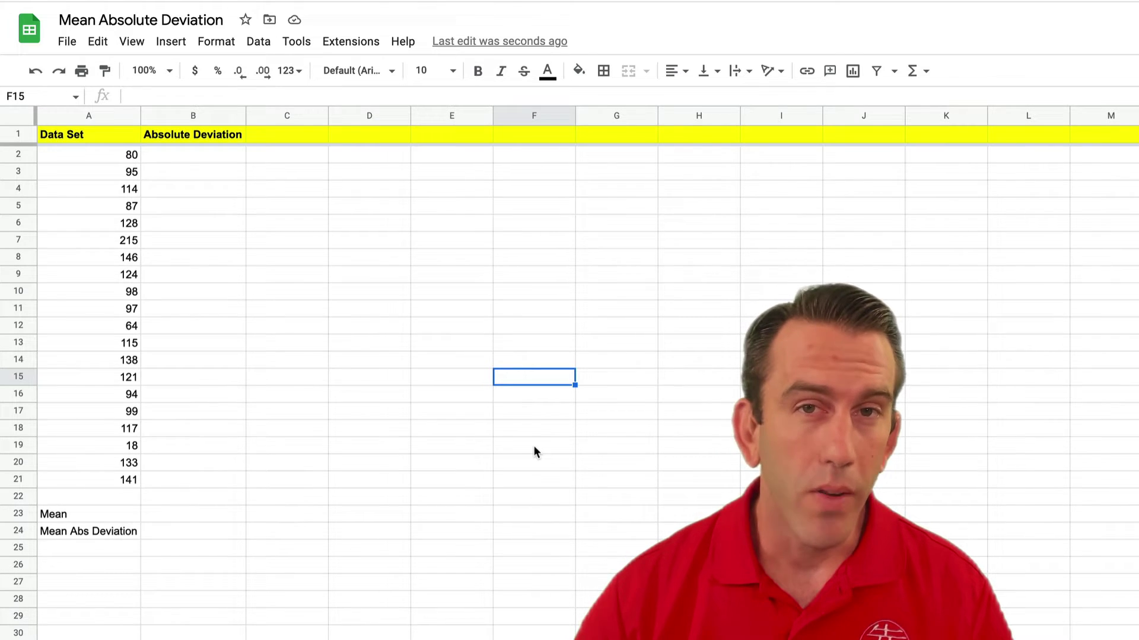
pyautogui.click(170, 513)
pyautogui.click(112, 513)
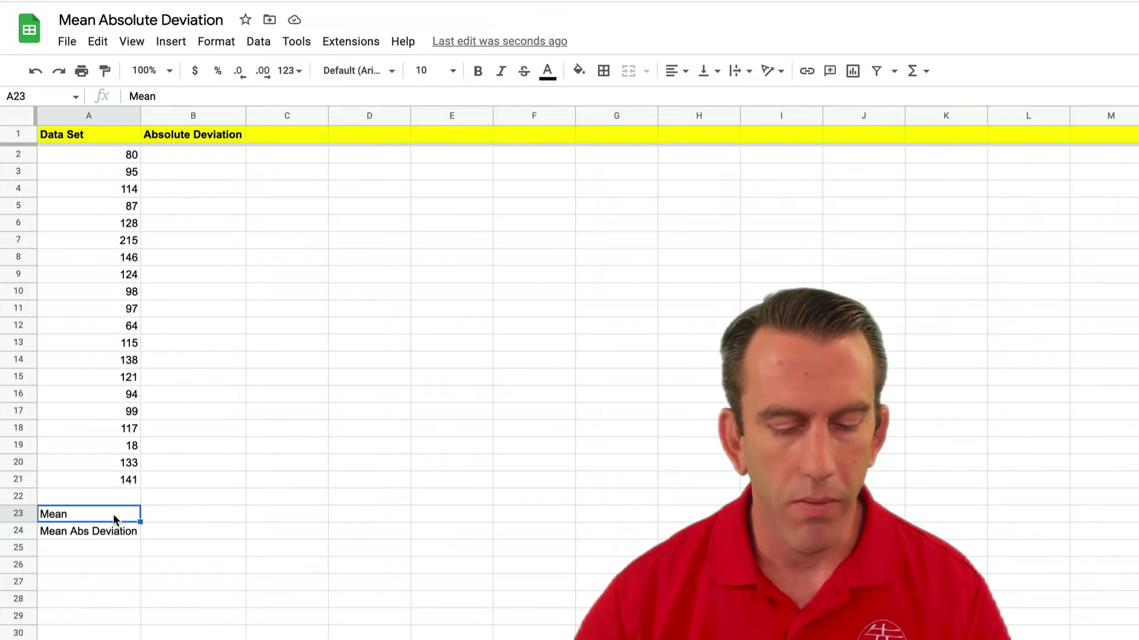
pyautogui.hotkey('ctrl', 'b')
# - Enter =AVERAGE(A2:A21) in B23, giving a mean of 111.2
pyautogui.click(190, 515)
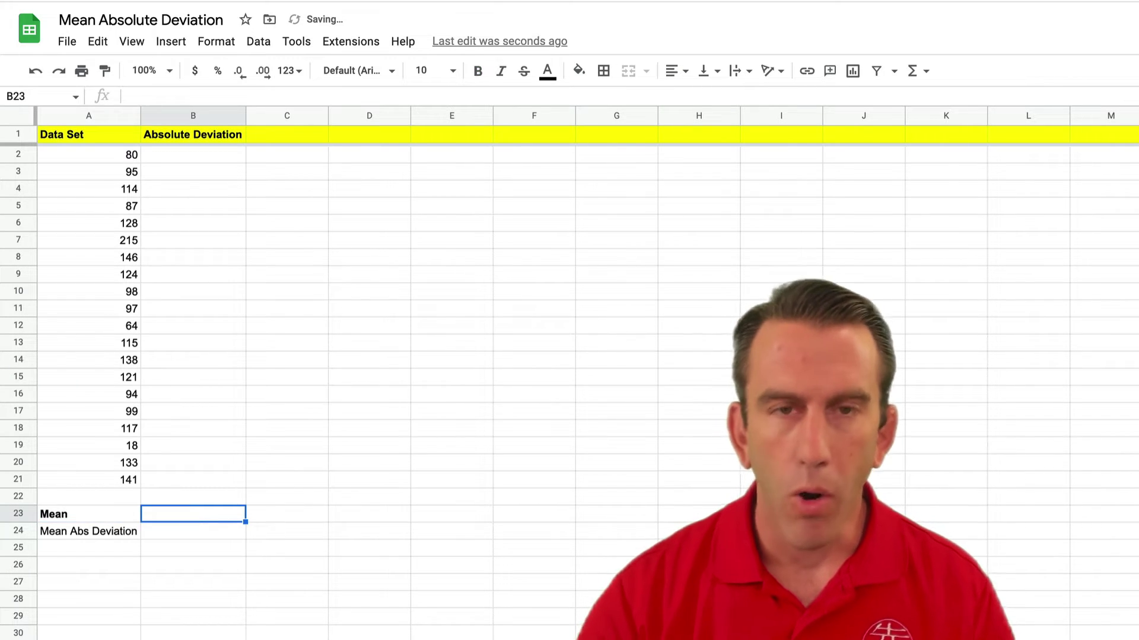
pyautogui.write('=')
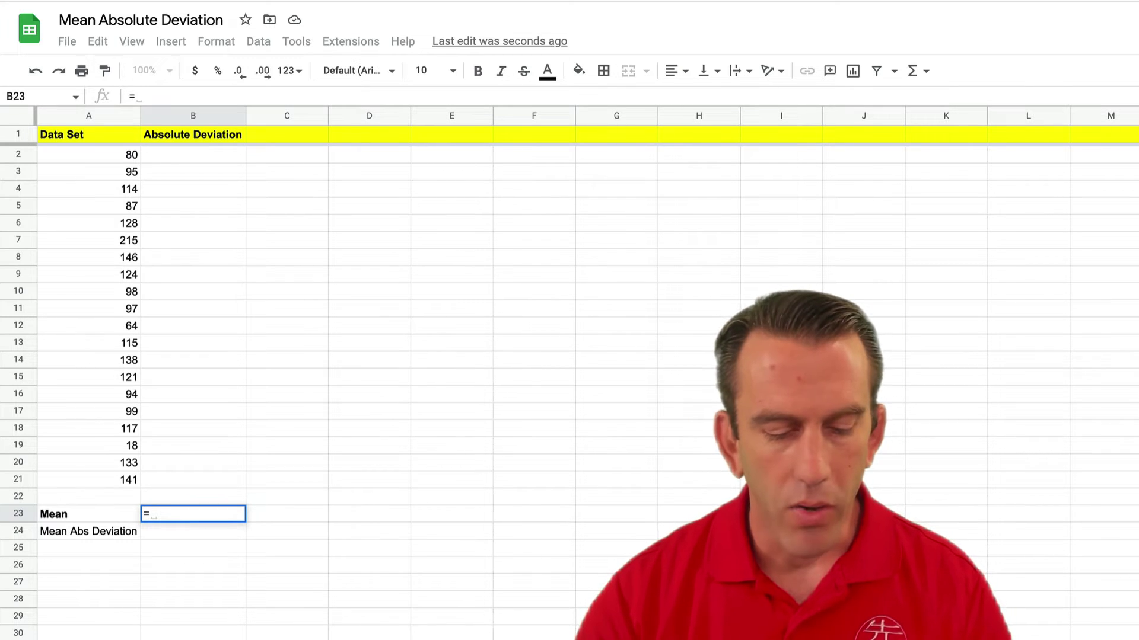
pyautogui.write('AVERAGE')
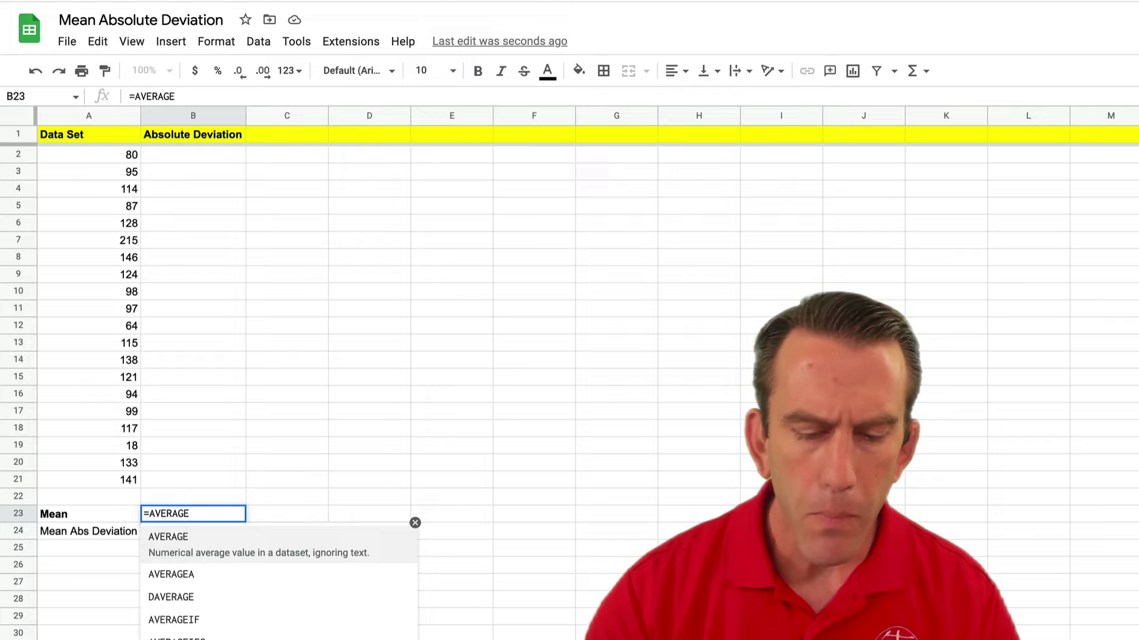
pyautogui.write('(')
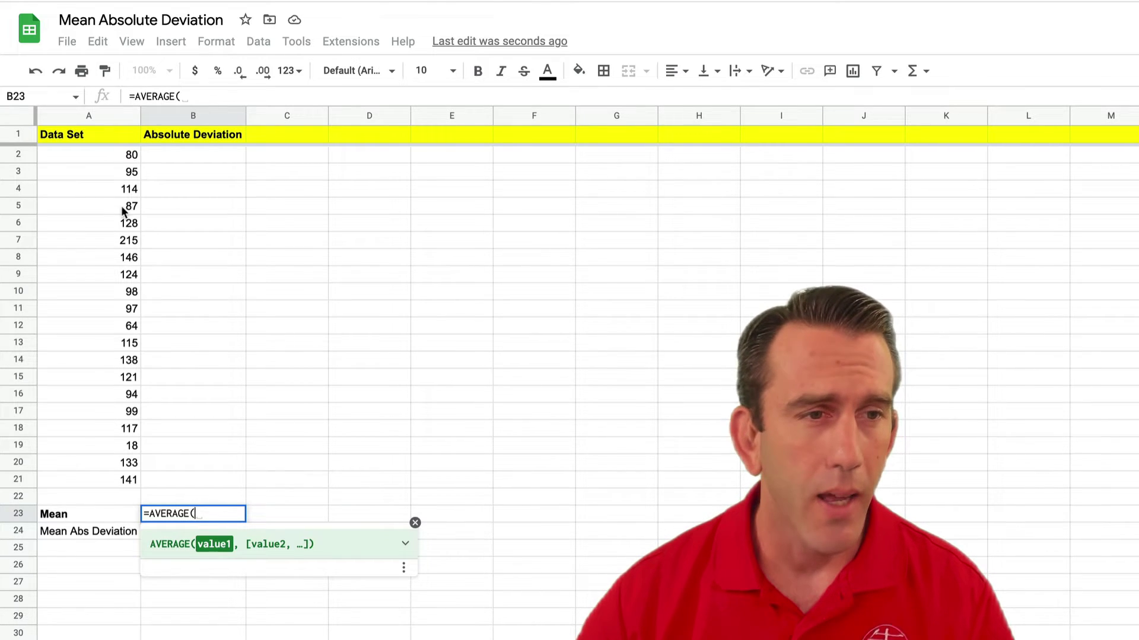
pyautogui.moveTo(130, 155); pyautogui.dragTo(132, 481)
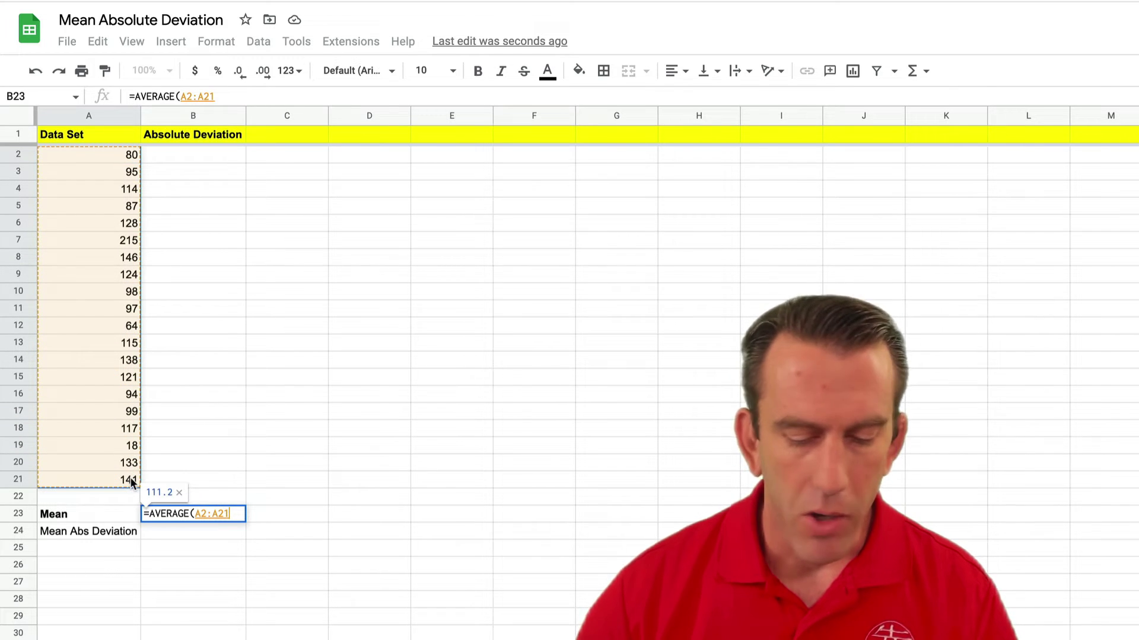
pyautogui.press('Return')
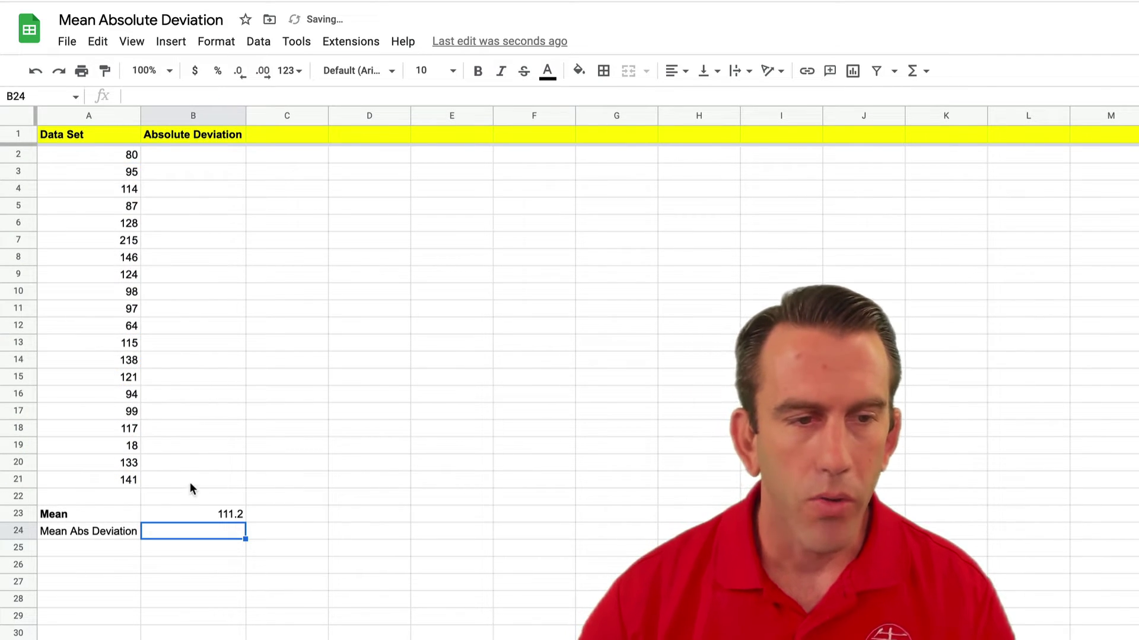
pyautogui.click(217, 514)
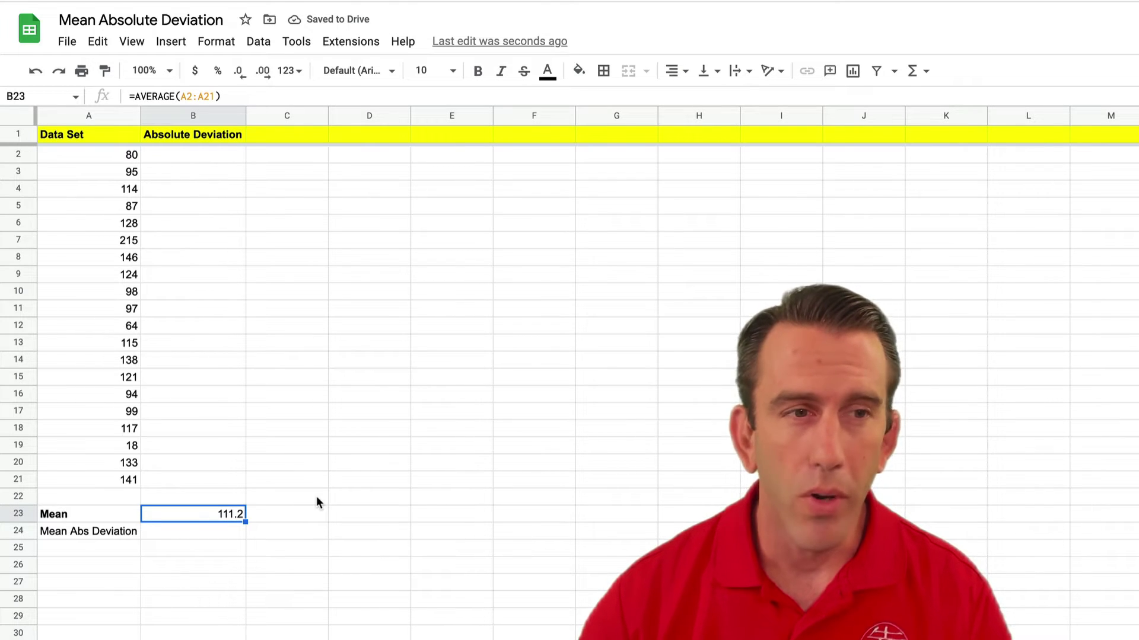
# - Build =ABS(A2-$B$23 in B2, subtracting the locked mean in B23 from A2
pyautogui.click(374, 468)
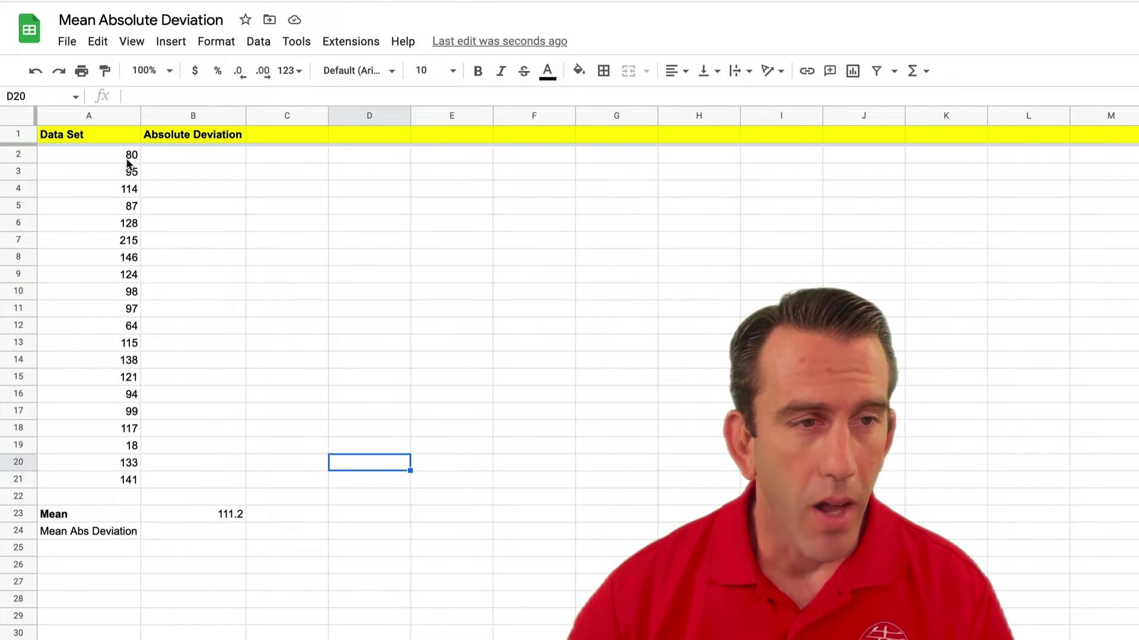
pyautogui.moveTo(130, 157); pyautogui.dragTo(136, 485)
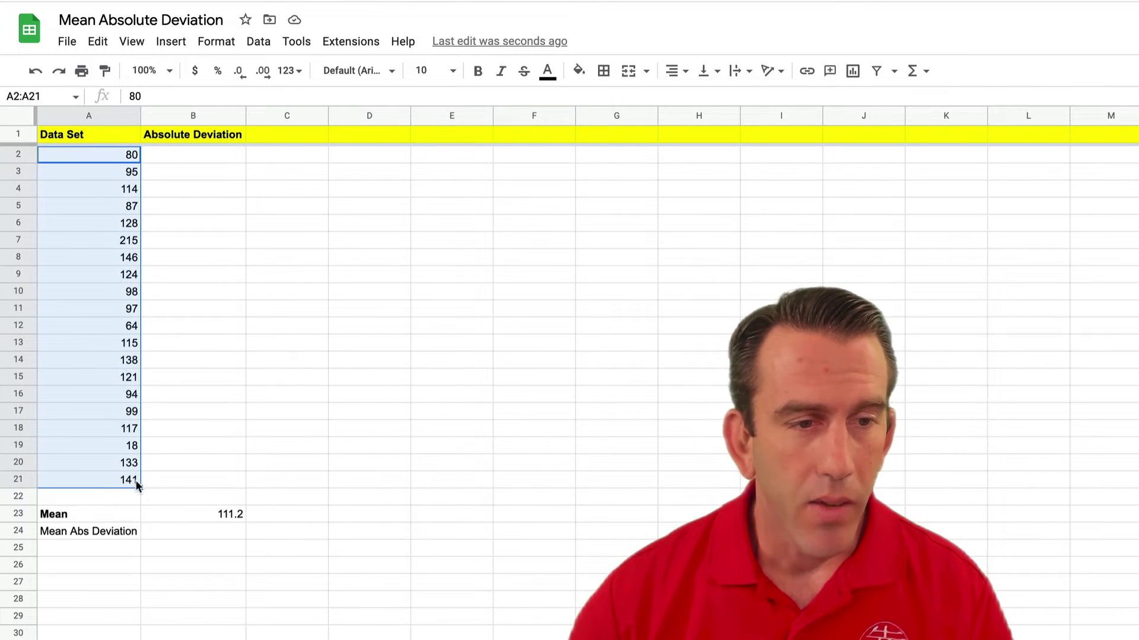
pyautogui.click(182, 521)
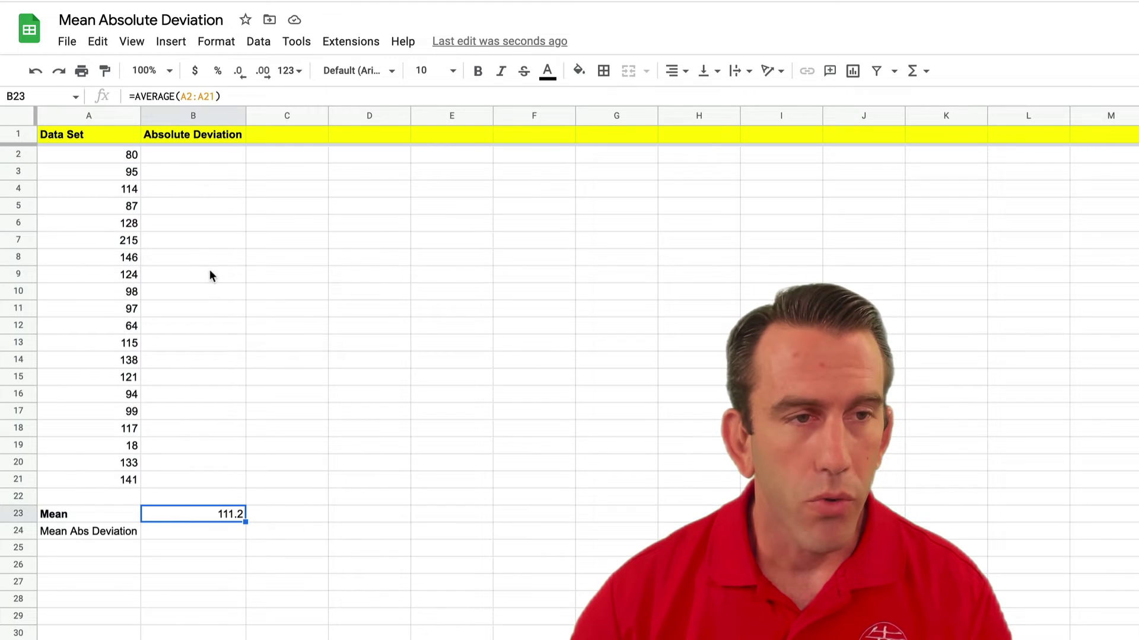
pyautogui.click(182, 160)
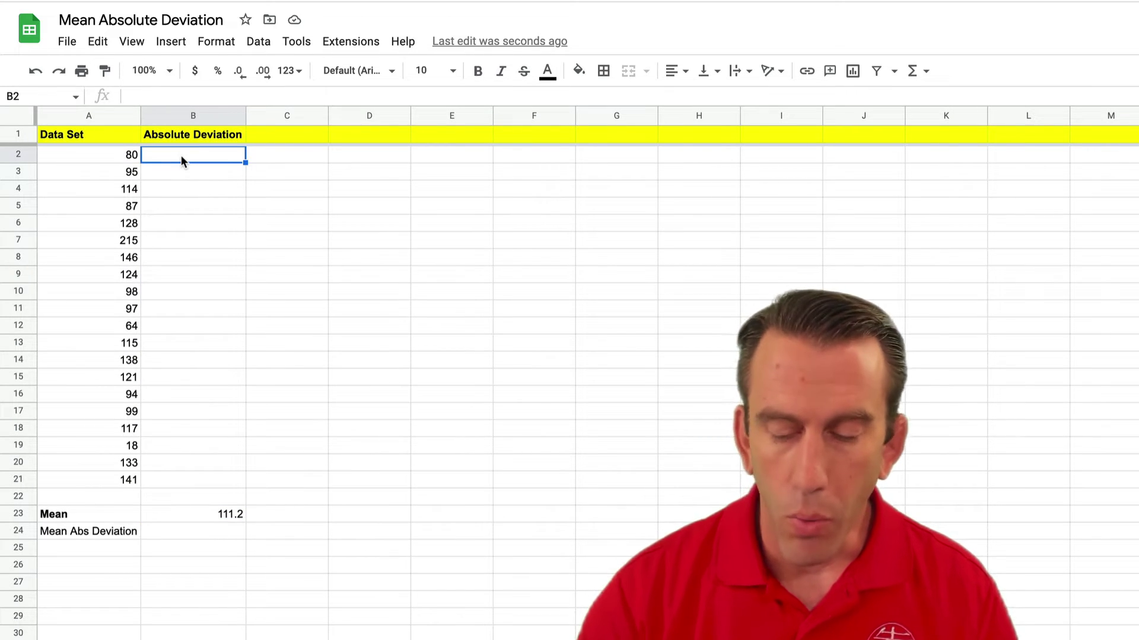
pyautogui.write('=')
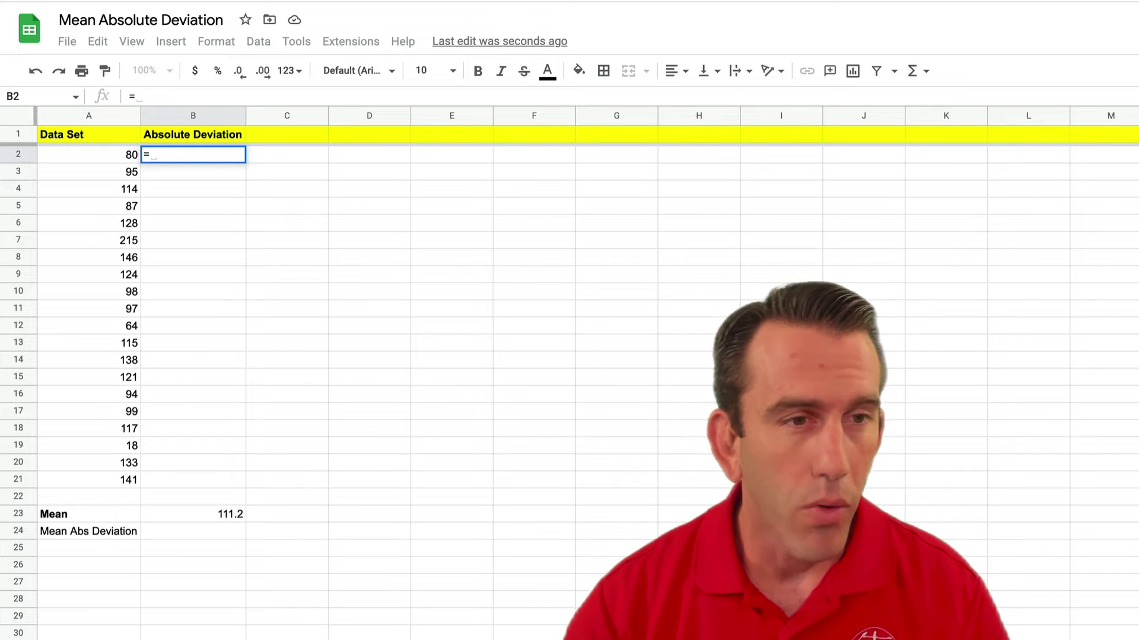
pyautogui.write('ABS')
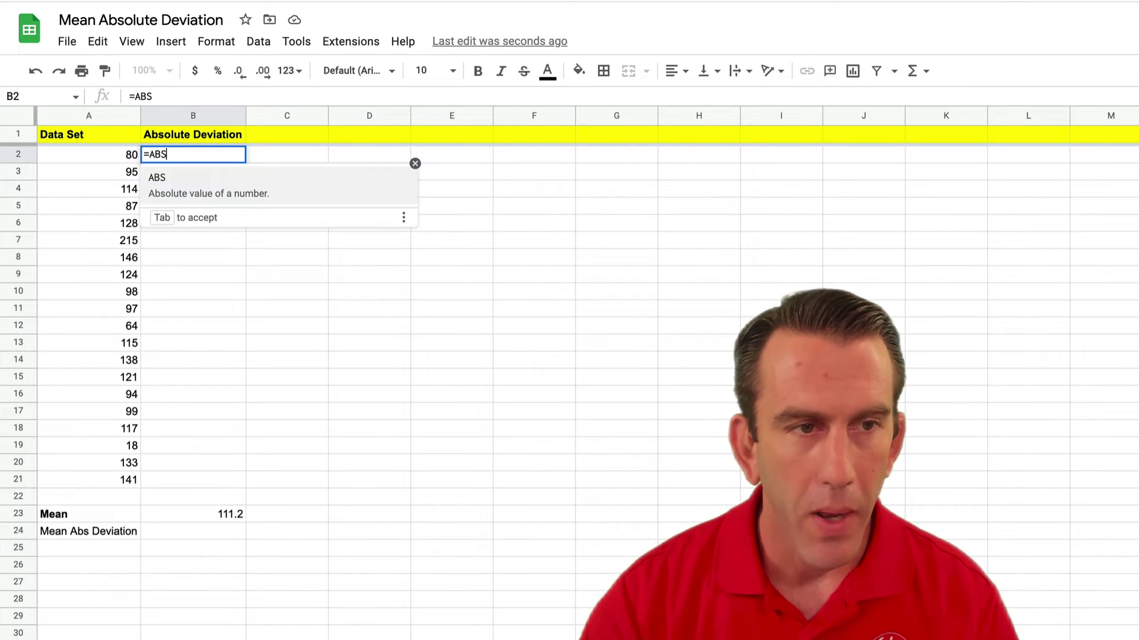
pyautogui.write('(')
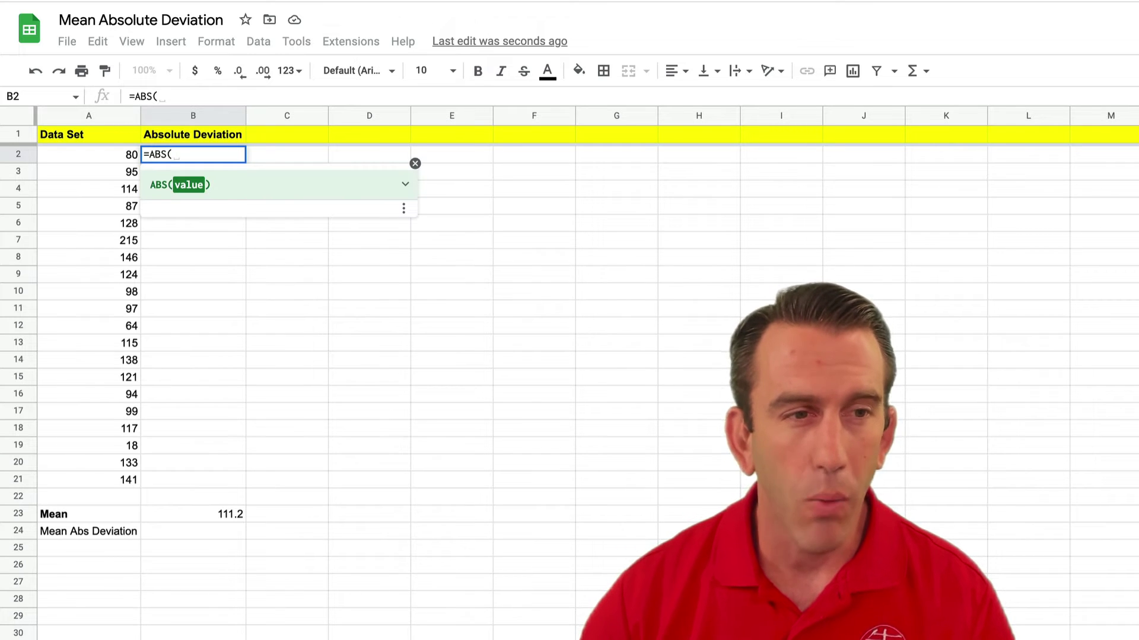
pyautogui.click(82, 154)
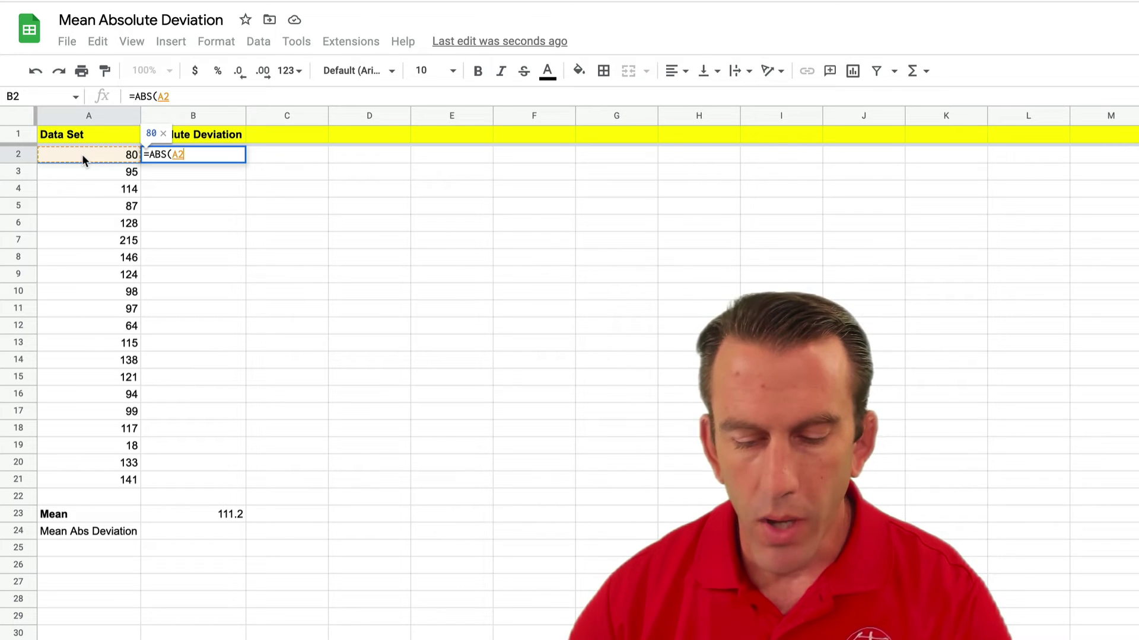
pyautogui.write('-')
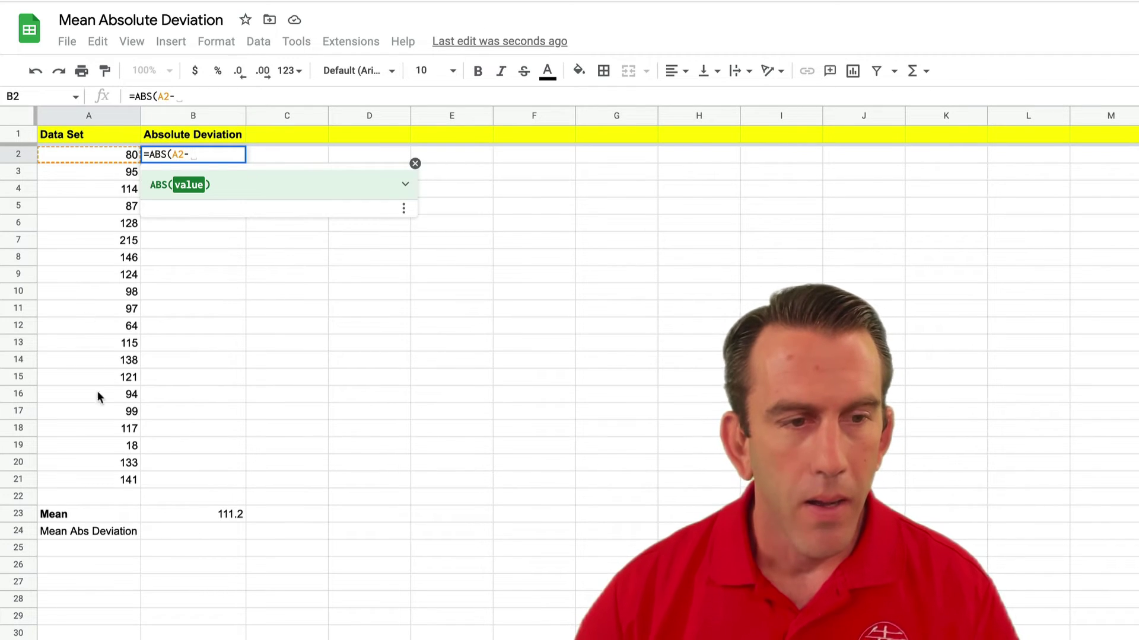
pyautogui.click(215, 514)
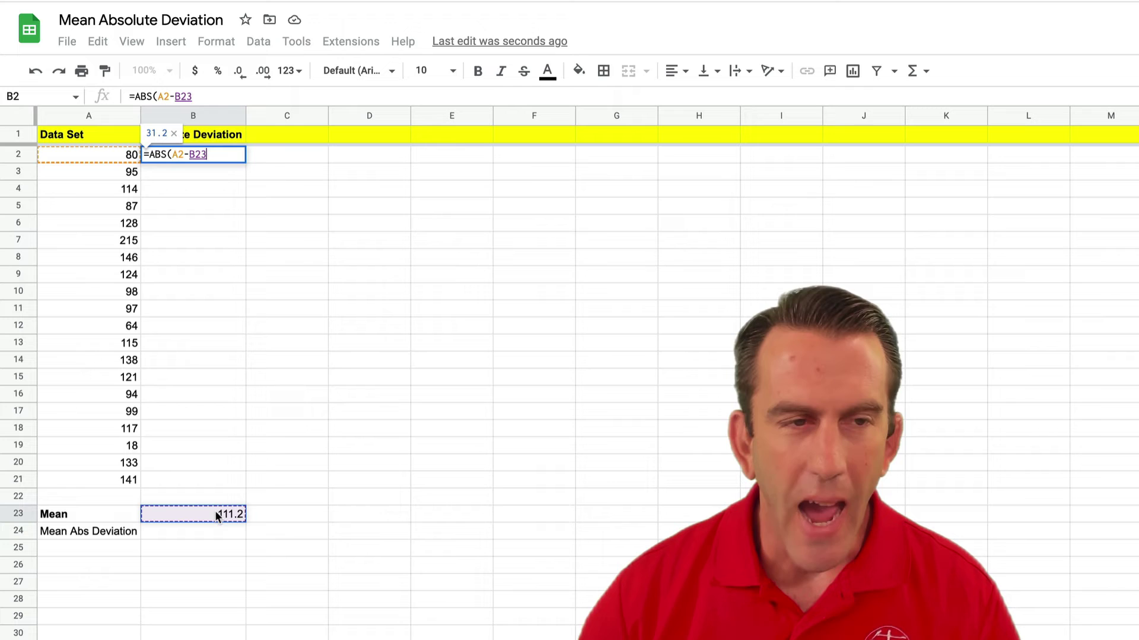
pyautogui.click(190, 156)
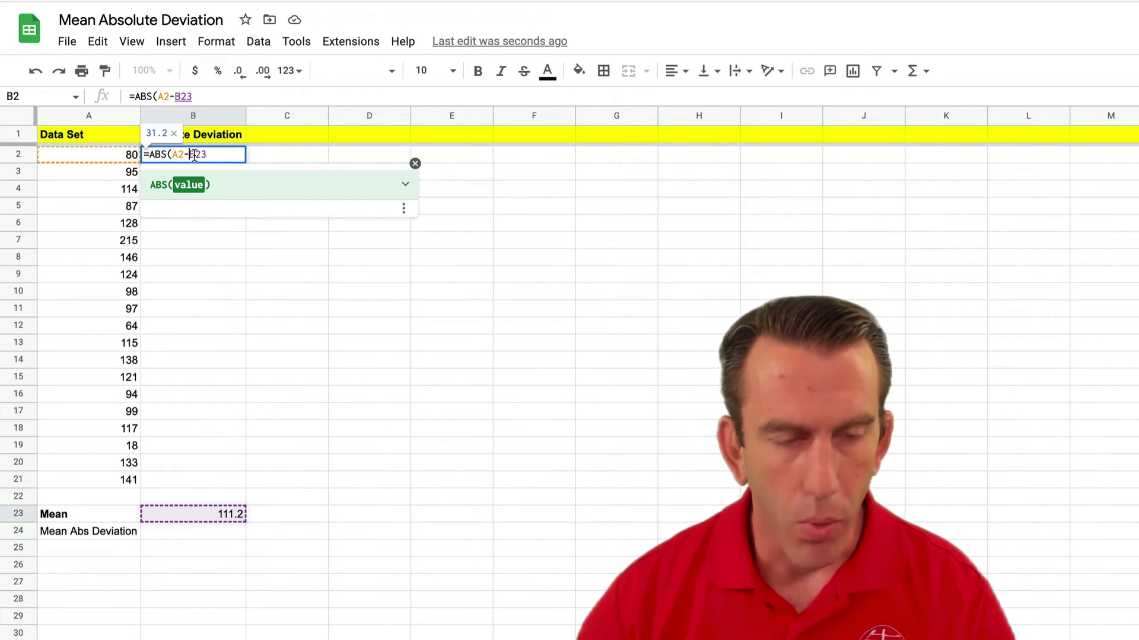
pyautogui.write('$B')
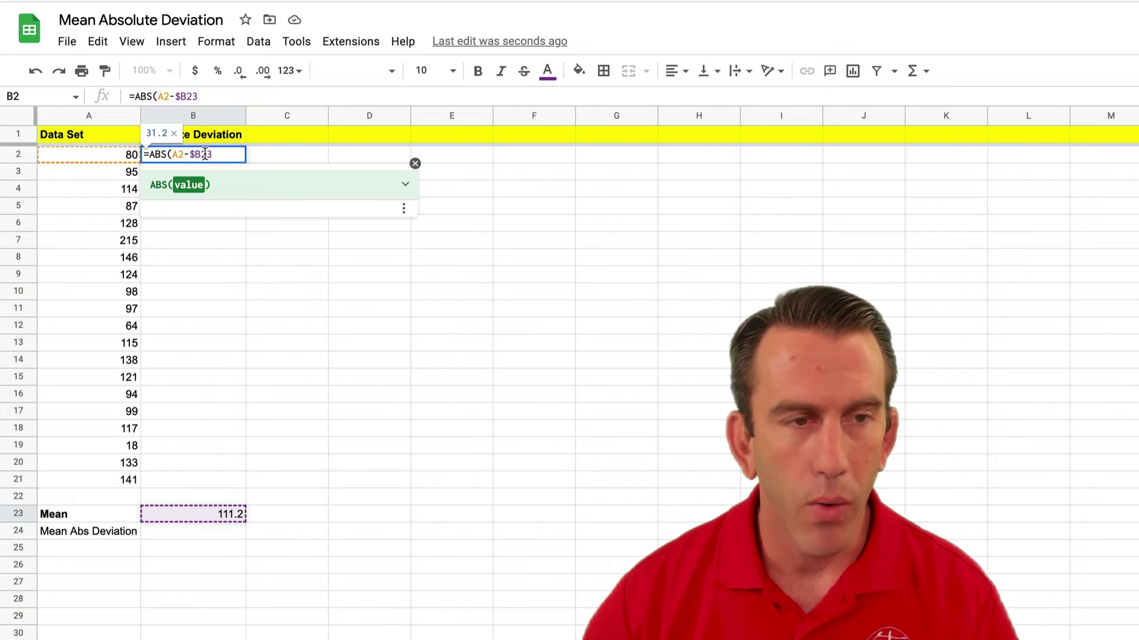
pyautogui.write('$')
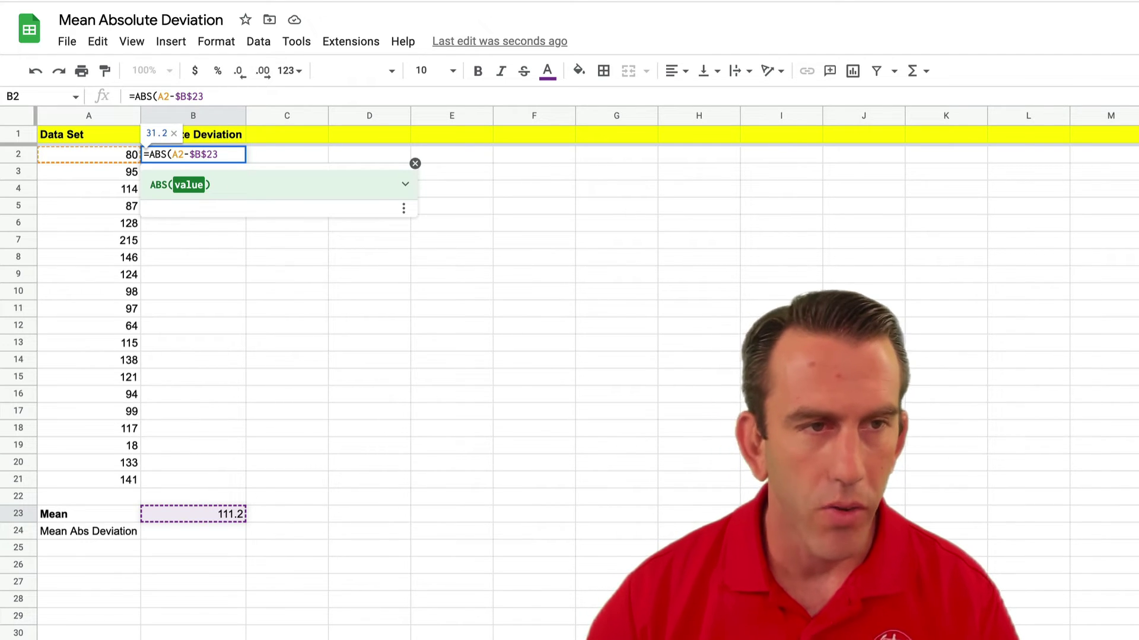
# - Commit =ABS(A2-$B$23) in B2, decline Auto Fill, and fill it down to B21
pyautogui.press('Return')
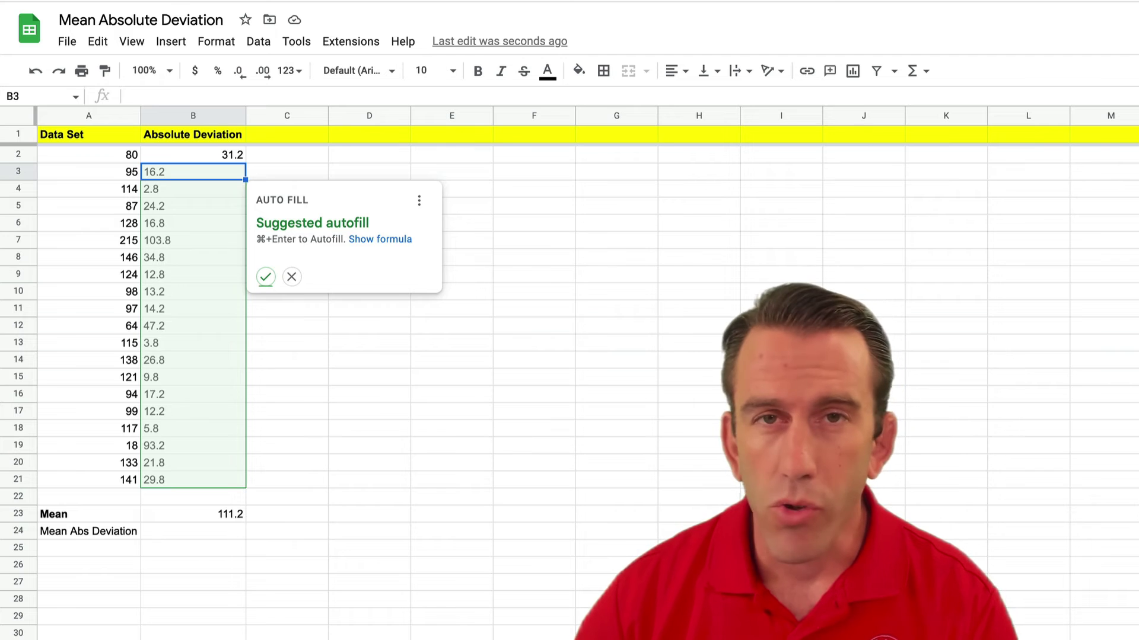
pyautogui.click(292, 277)
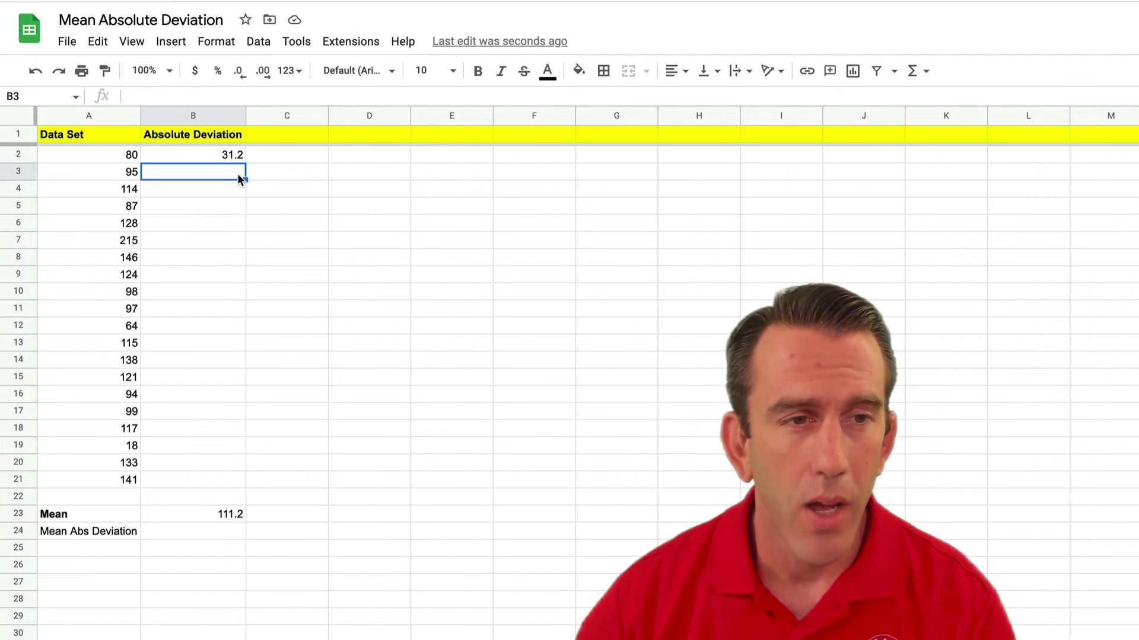
pyautogui.click(225, 152)
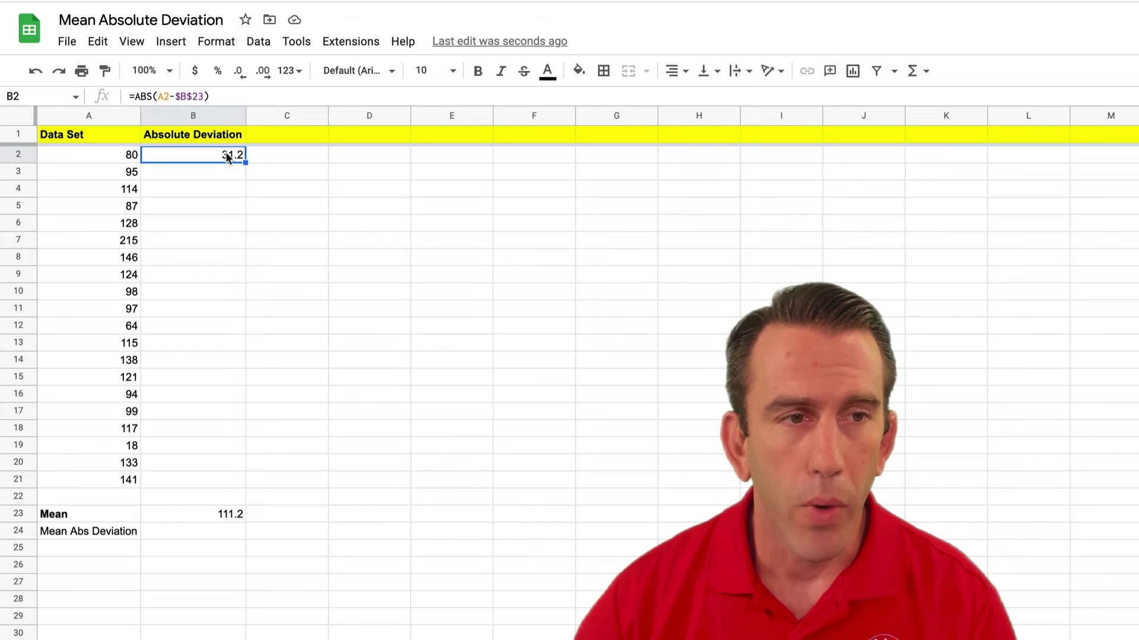
pyautogui.moveTo(245, 162); pyautogui.dragTo(222, 480)
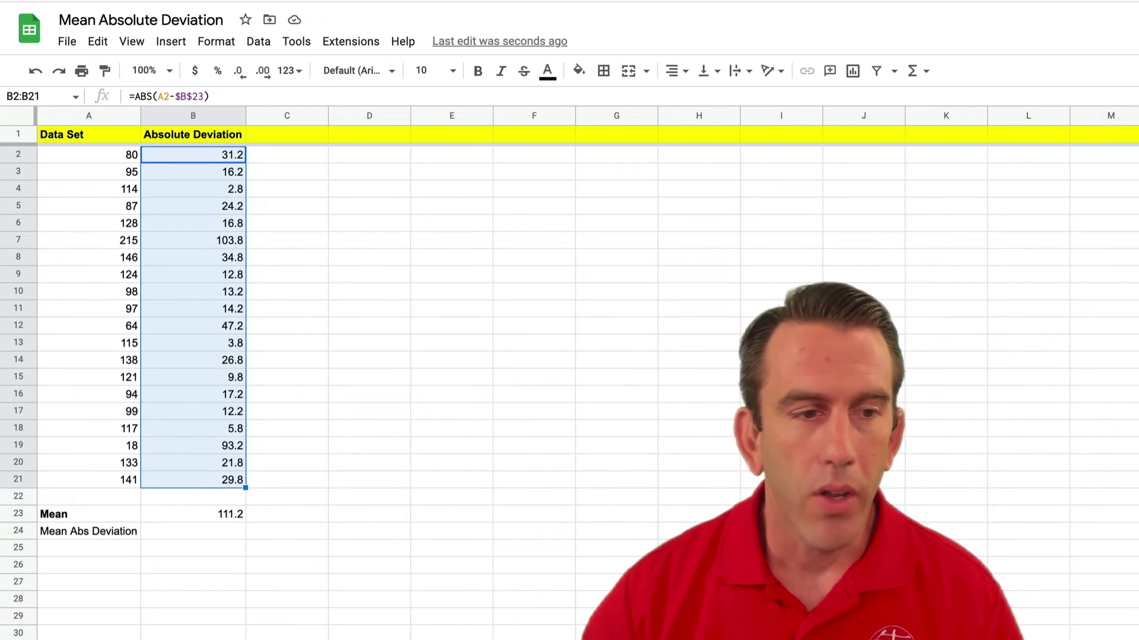
# - Enter =AVERAGE(B2:B21) in B24 for a mean absolute deviation of 26.88
pyautogui.click(699, 413)
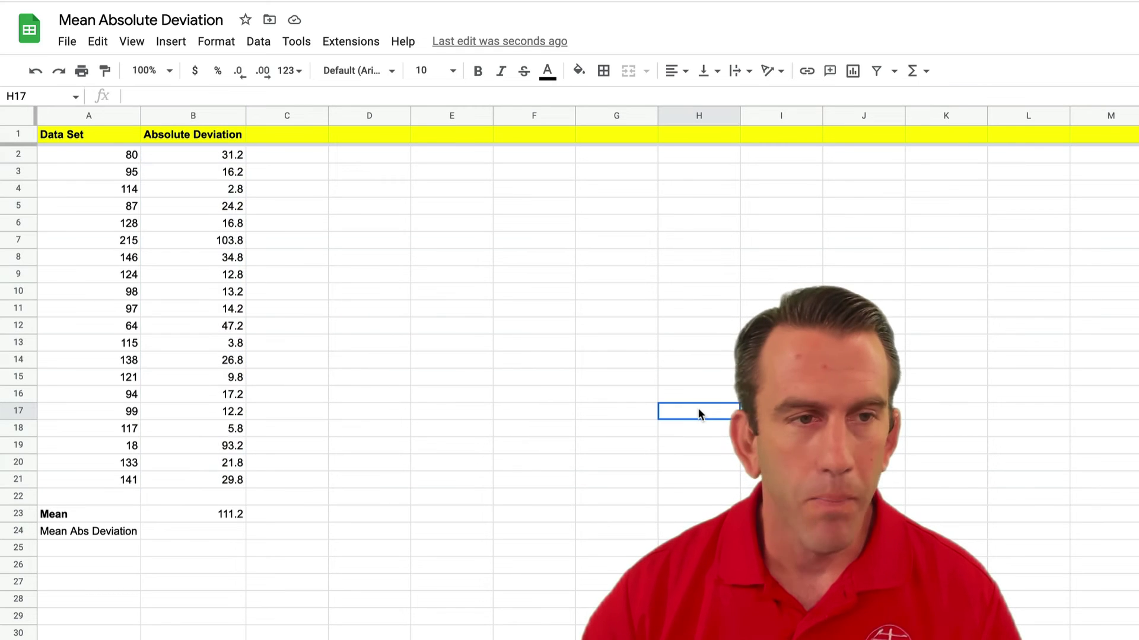
pyautogui.click(206, 533)
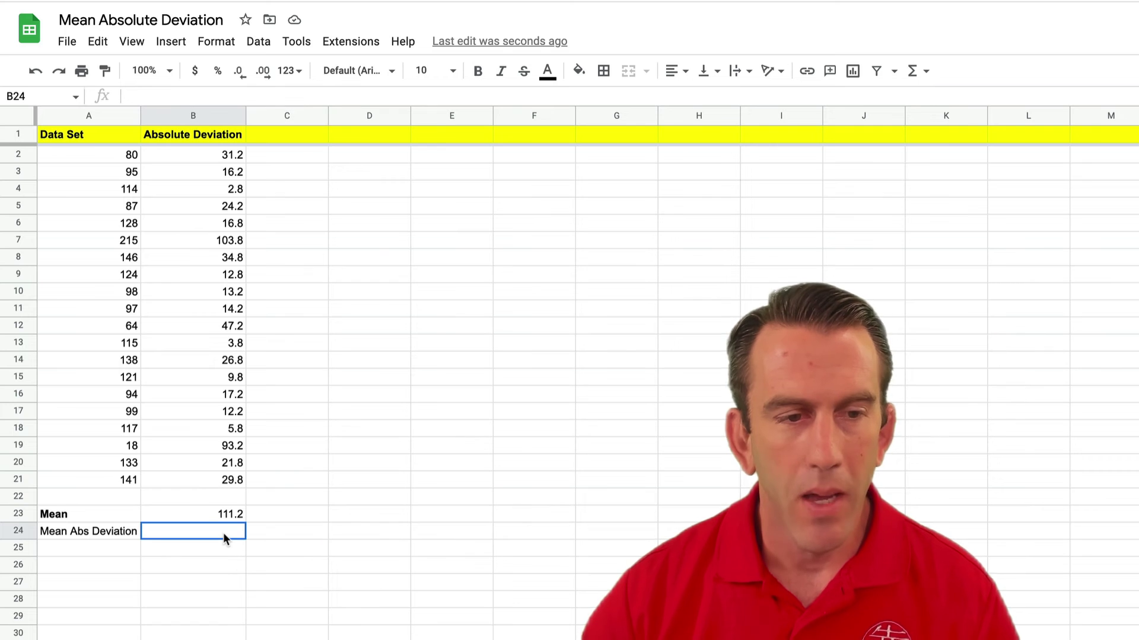
pyautogui.write('=')
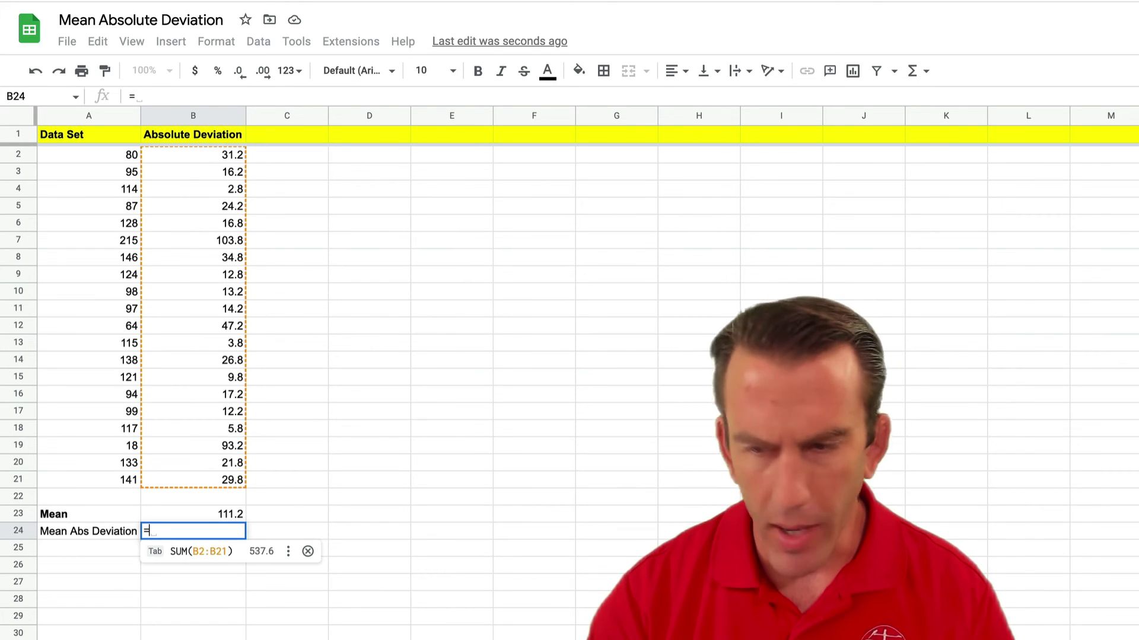
pyautogui.write('AVERAGE(')
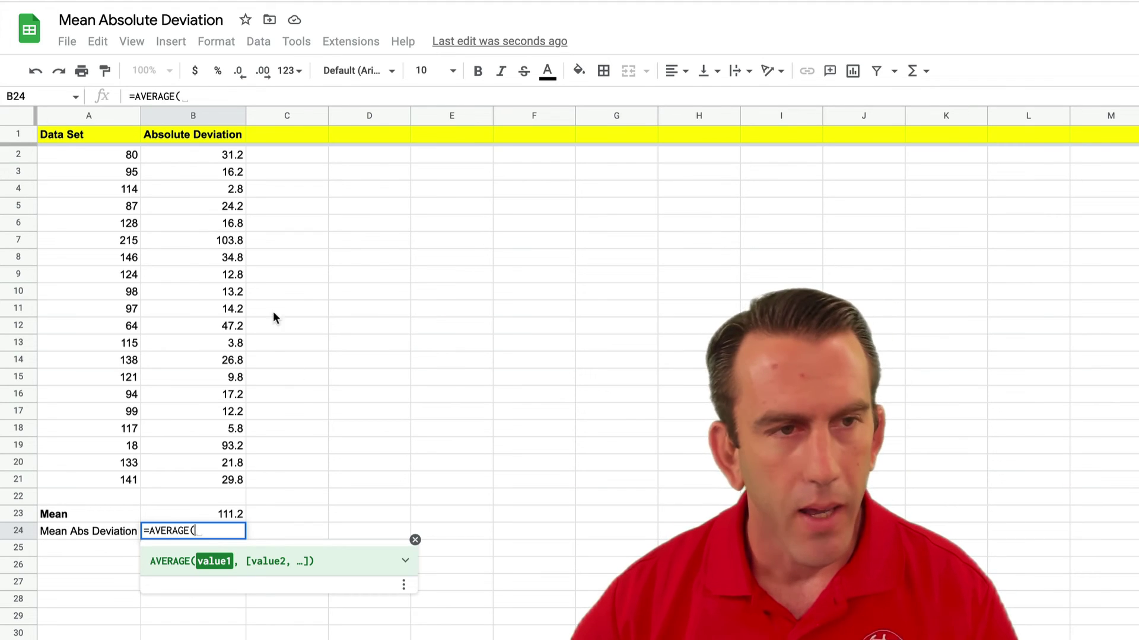
pyautogui.moveTo(226, 159); pyautogui.dragTo(236, 484)
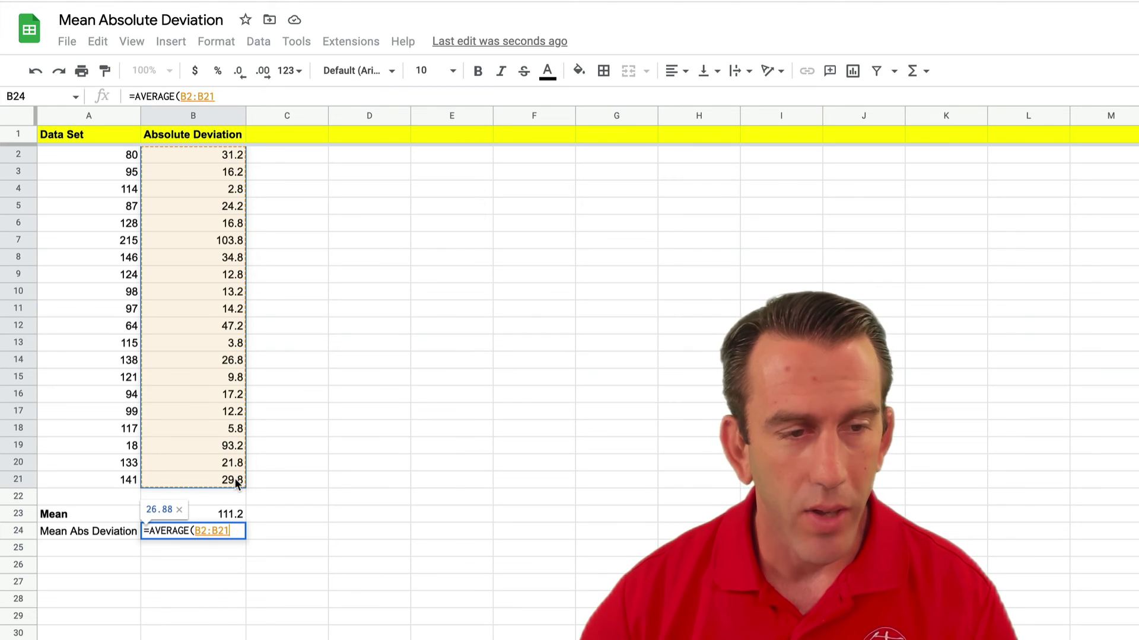
pyautogui.press('Return')
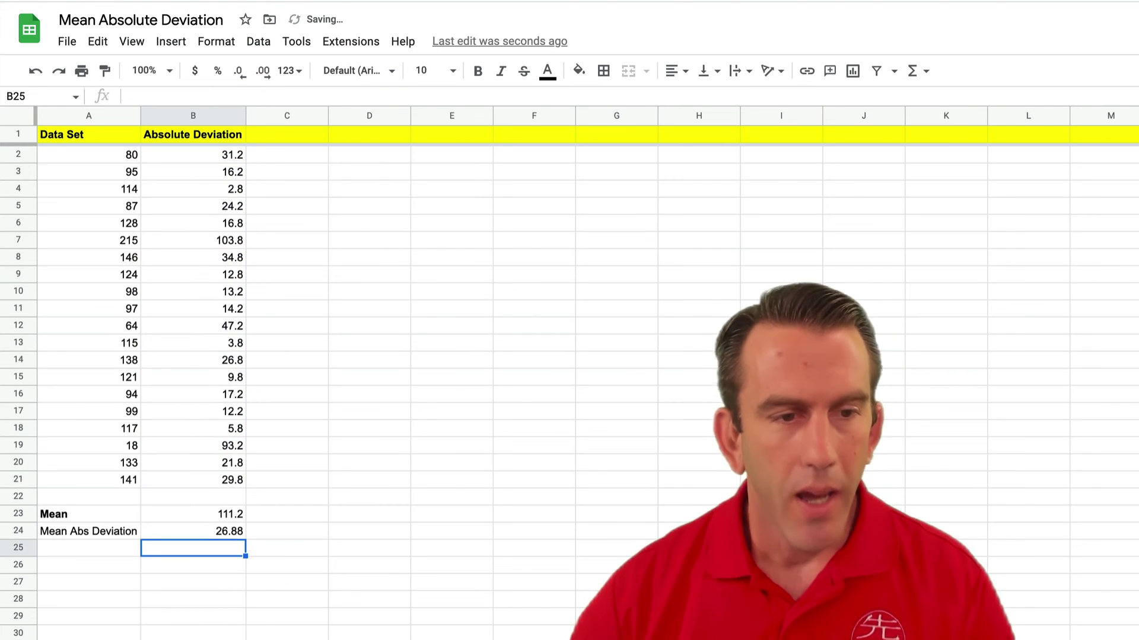
pyautogui.click(406, 478)
pyautogui.click(88, 536)
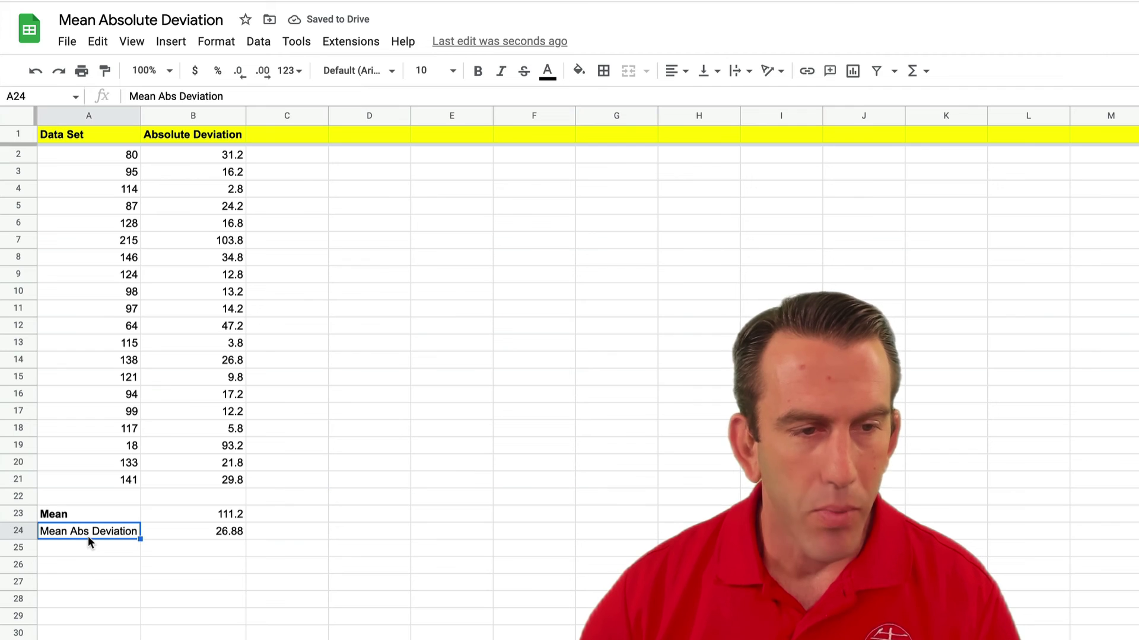
# - Bold the Mean Abs Deviation label in A24
pyautogui.hotkey('ctrl', 'b')
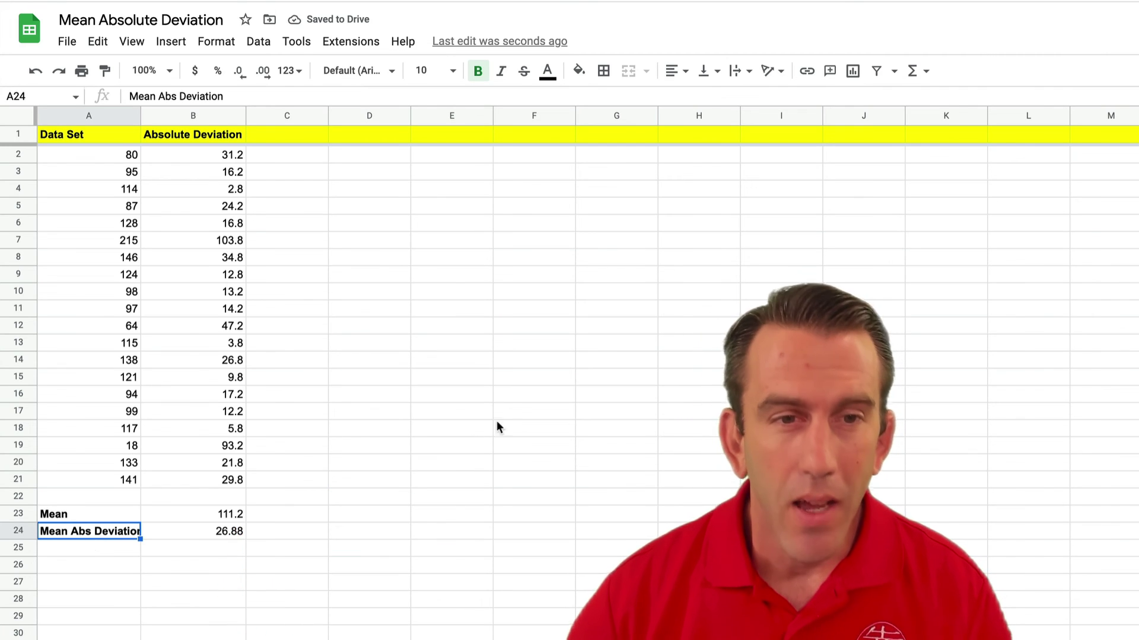
pyautogui.click(512, 400)
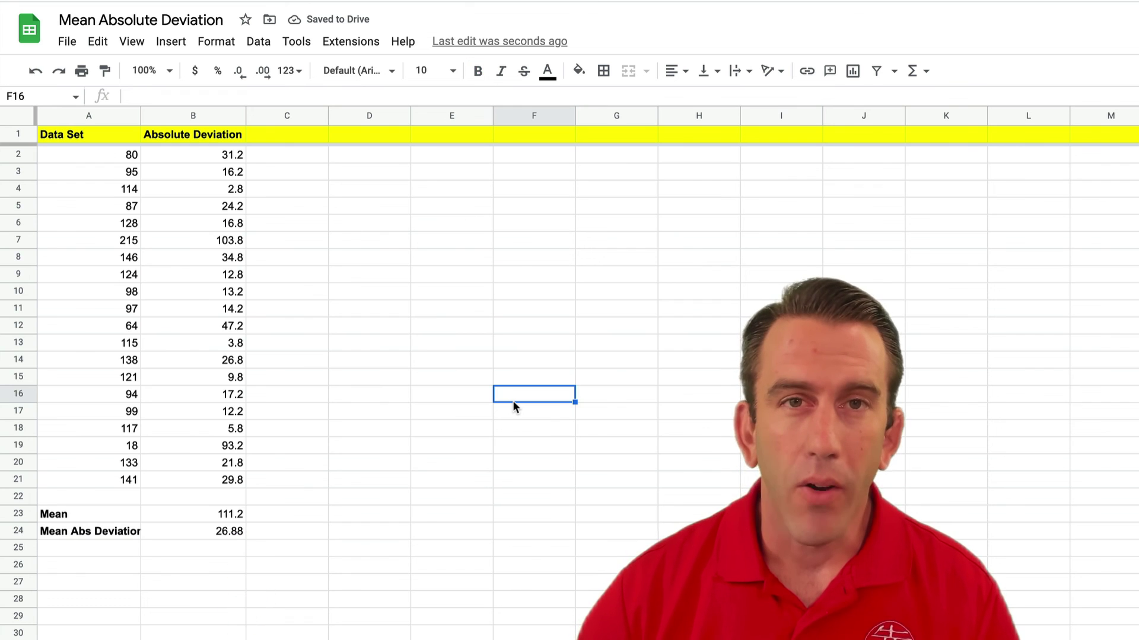